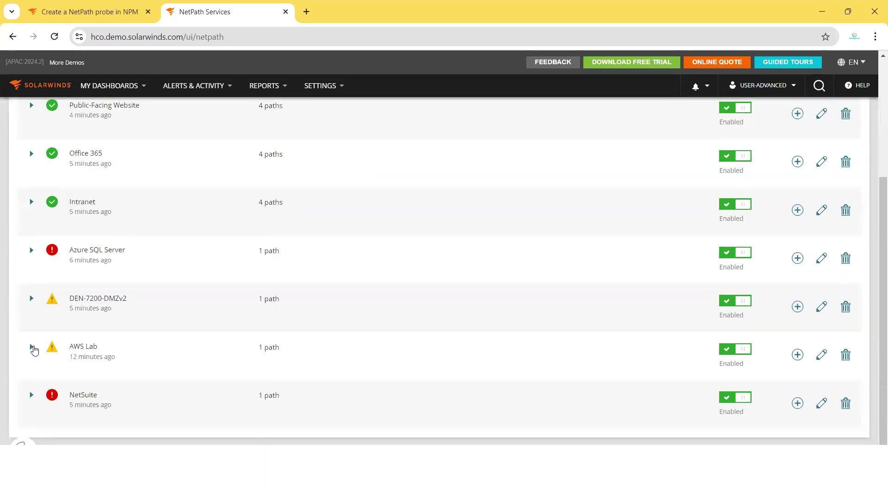
Expand the AWS Lab service and open its network path from Austin.
{"action": "left_click", "coordinate": [31, 347]}
{"action": "scroll", "coordinate": [182, 354], "scroll_direction": "down", "scroll_amount": 1}
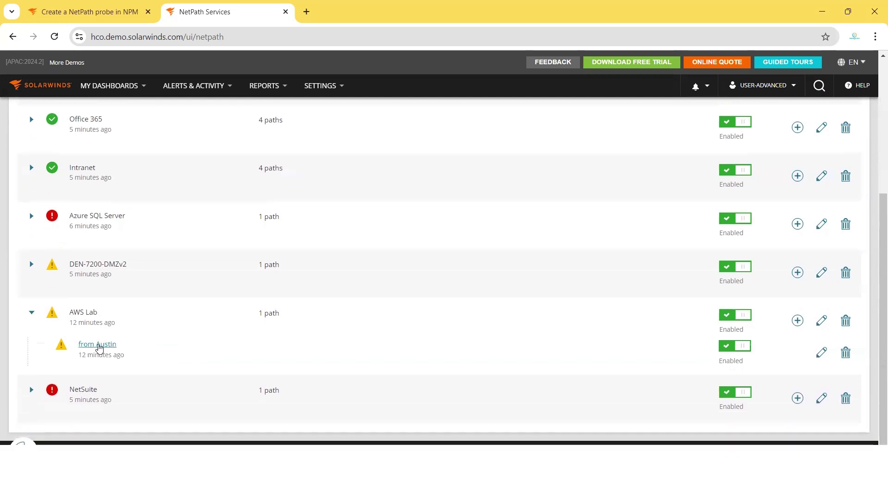
{"action": "left_click", "coordinate": [99, 347]}
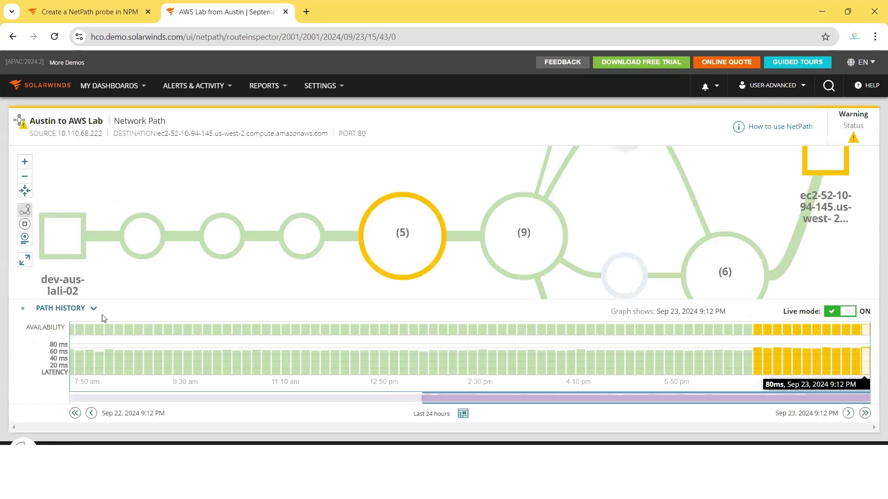
Return to the NetPath Services list and reopen the AWS Lab path from Austin.
{"action": "left_click", "coordinate": [134, 86]}
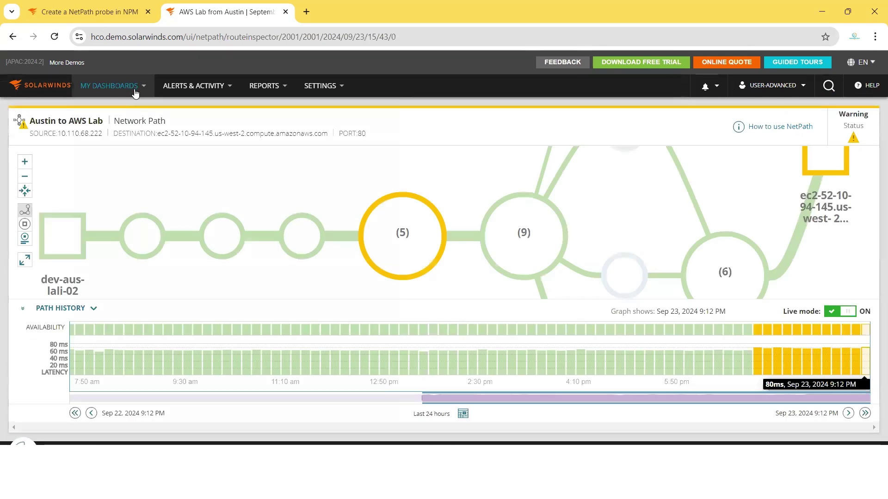
{"action": "left_click", "coordinate": [329, 148]}
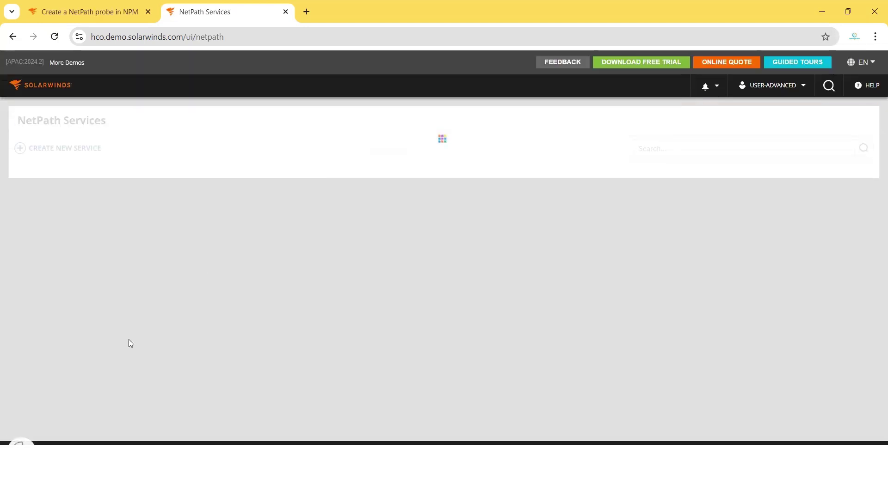
{"action": "scroll", "coordinate": [130, 345], "scroll_direction": "down", "scroll_amount": 4}
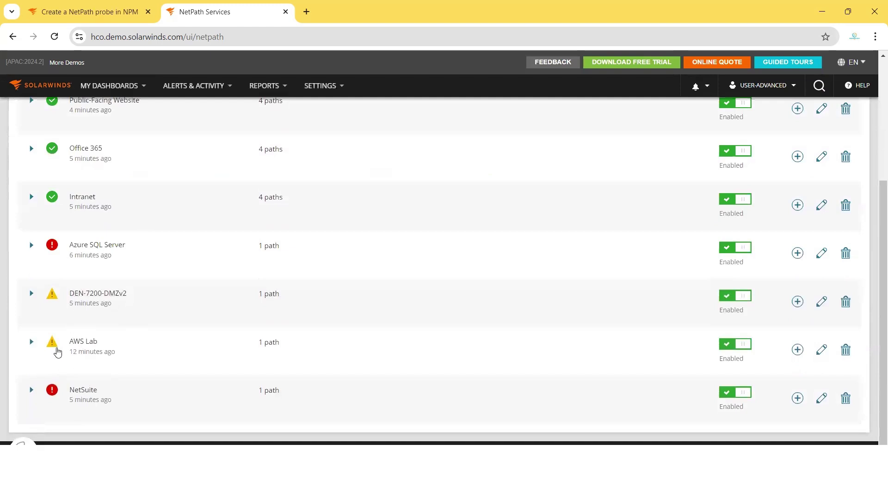
{"action": "left_click", "coordinate": [31, 342]}
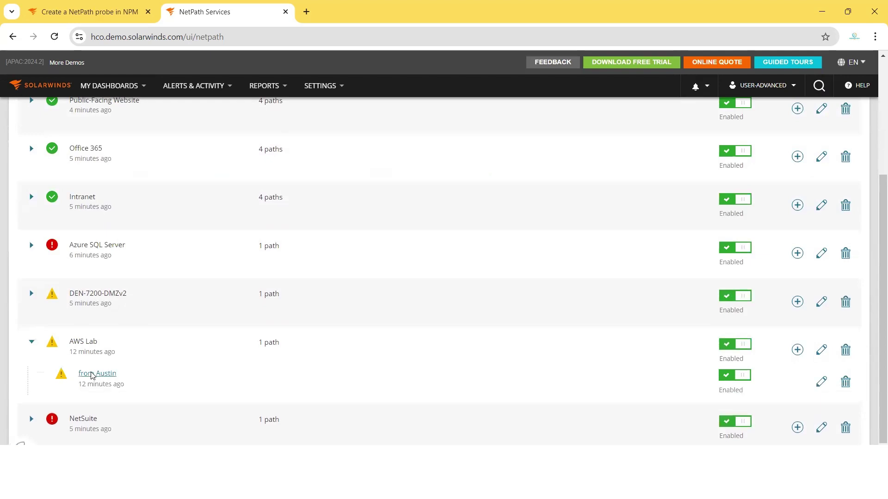
{"action": "left_click", "coordinate": [93, 374]}
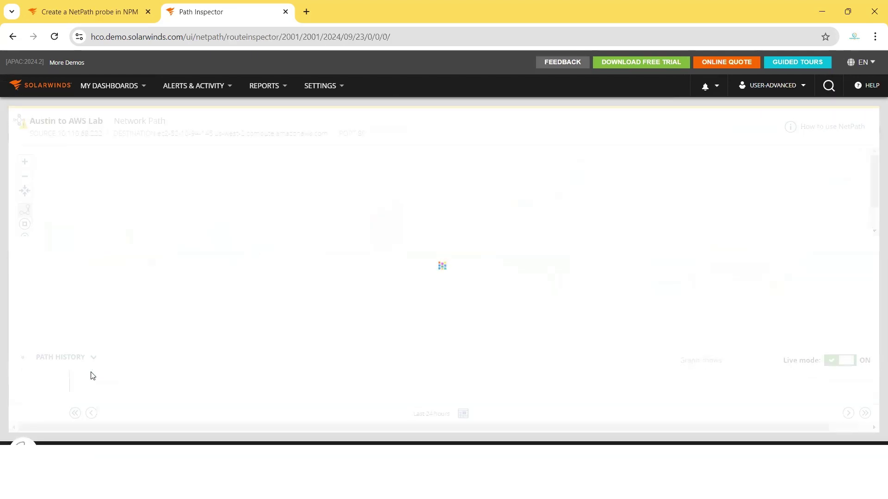
Switch the Austin to AWS Lab map to its most detailed view and collapse the path history.
{"action": "mouse_move", "coordinate": [62, 249]}
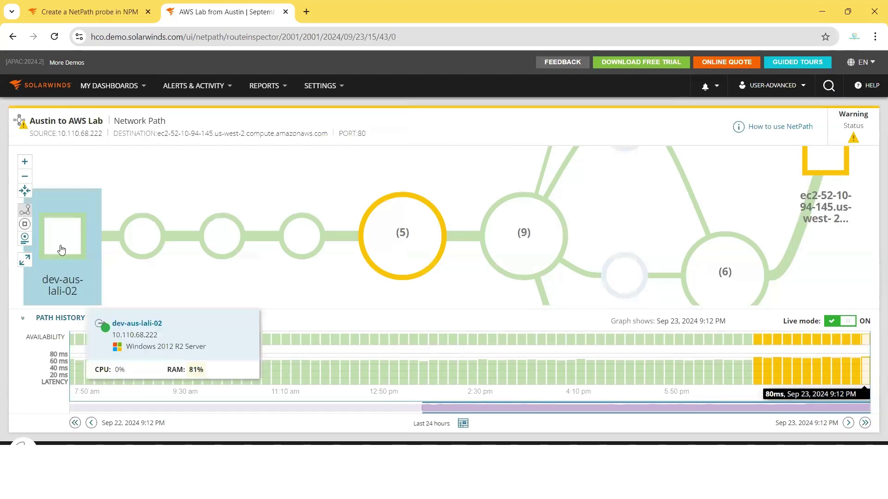
{"action": "left_click", "coordinate": [24, 239]}
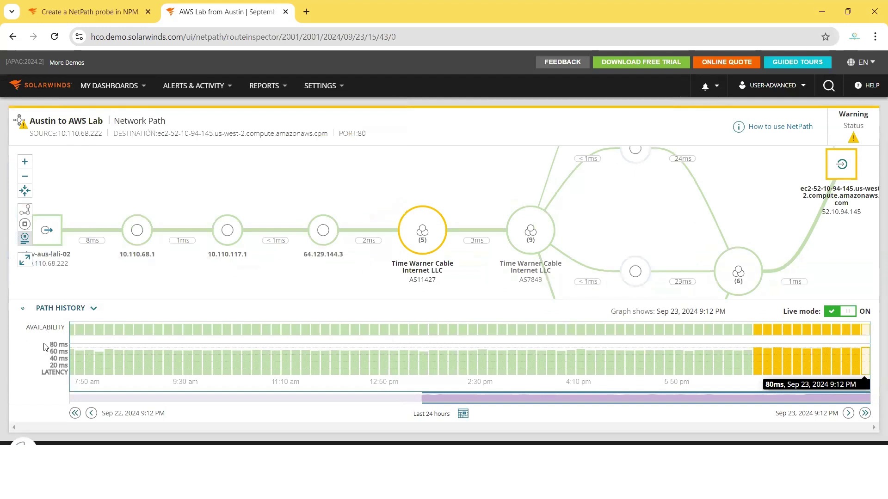
{"action": "left_click", "coordinate": [22, 308]}
Expand the AS11427 Time Warner Cable Internet LLC group on the path map into its individual nodes.
{"action": "mouse_move", "coordinate": [55, 233]}
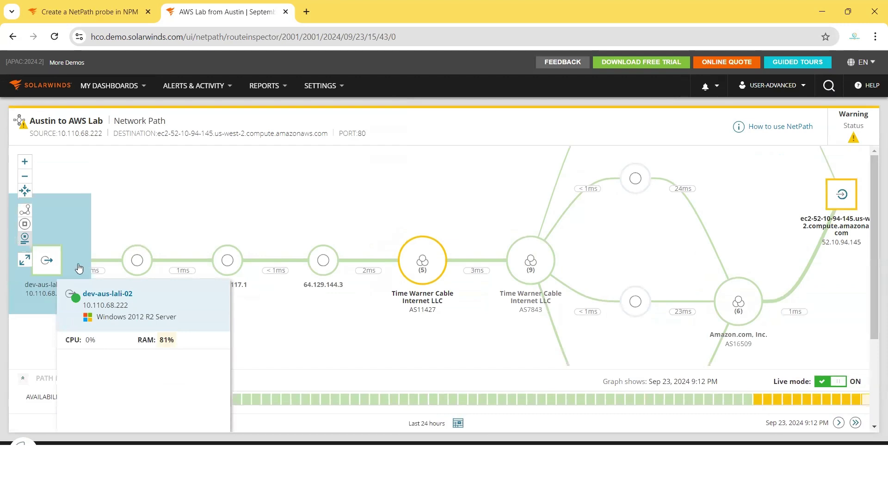
{"action": "mouse_move", "coordinate": [157, 261]}
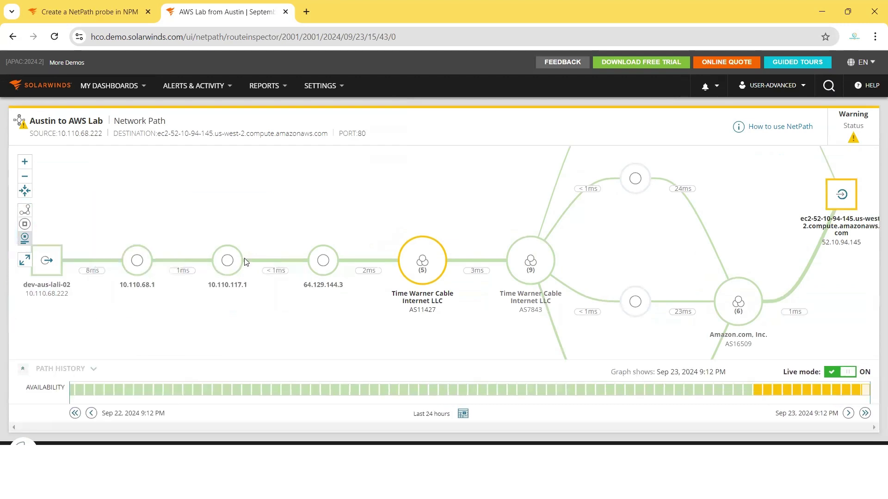
{"action": "mouse_move", "coordinate": [38, 274]}
{"action": "mouse_move", "coordinate": [851, 217]}
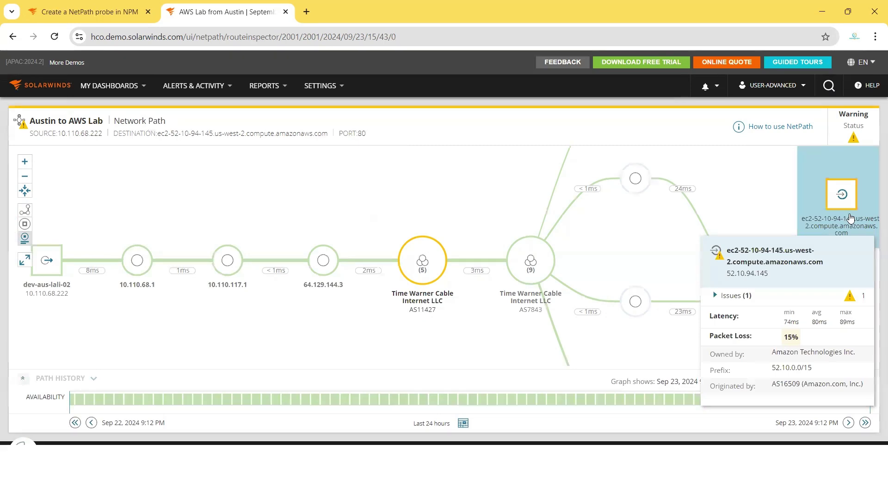
{"action": "mouse_move", "coordinate": [421, 268]}
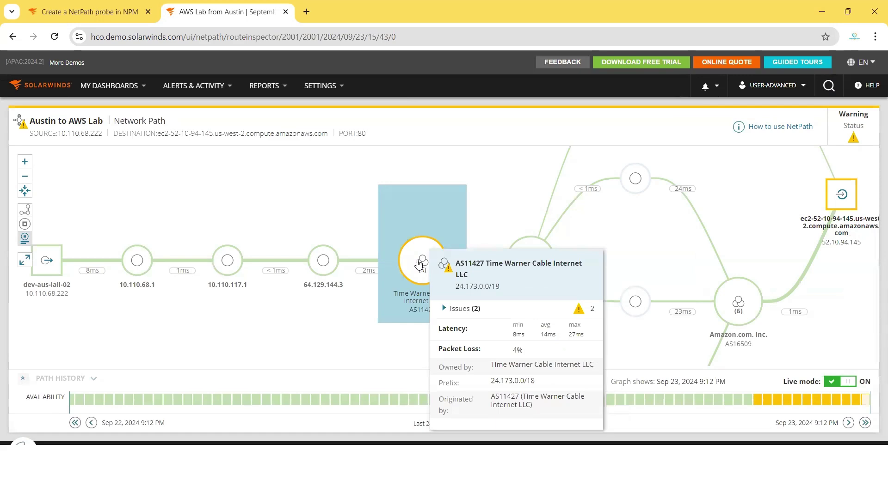
{"action": "left_click", "coordinate": [420, 265]}
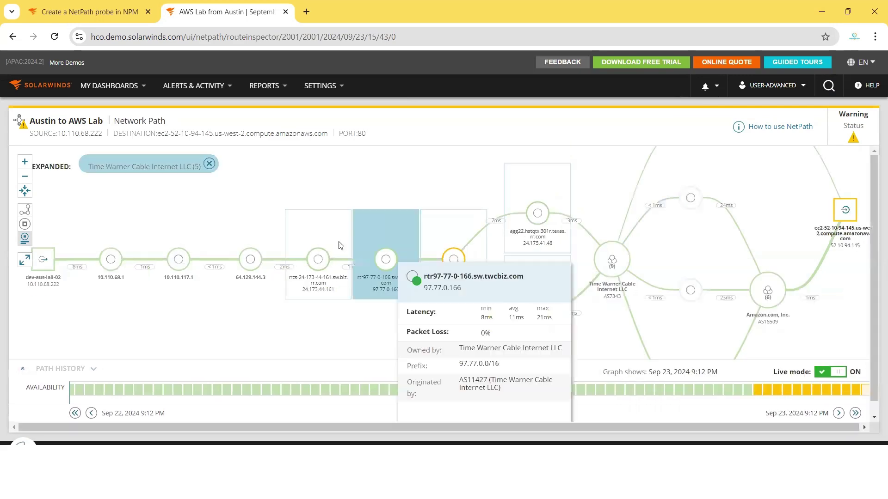
{"action": "mouse_move", "coordinate": [461, 260]}
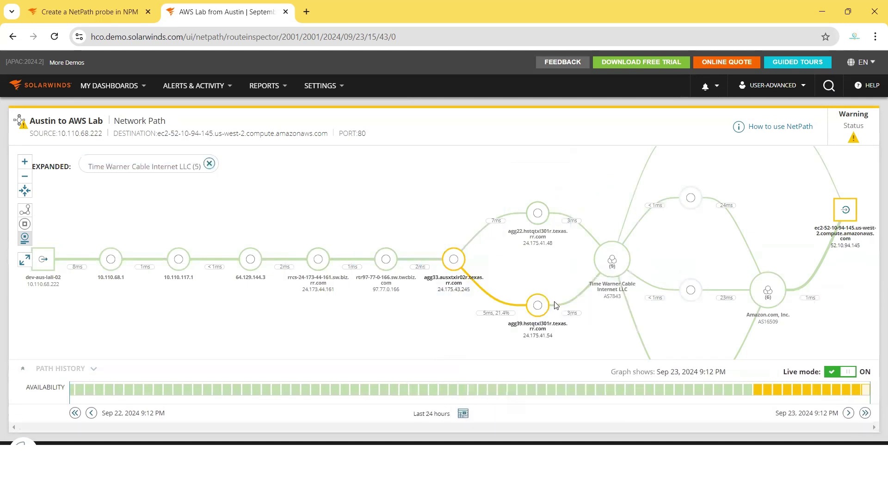
Inspect the details and issues of node agg39.hstqtxl301r.texas.rr.com, and close its details.
{"action": "scroll", "coordinate": [803, 266], "scroll_direction": "down", "scroll_amount": 3}
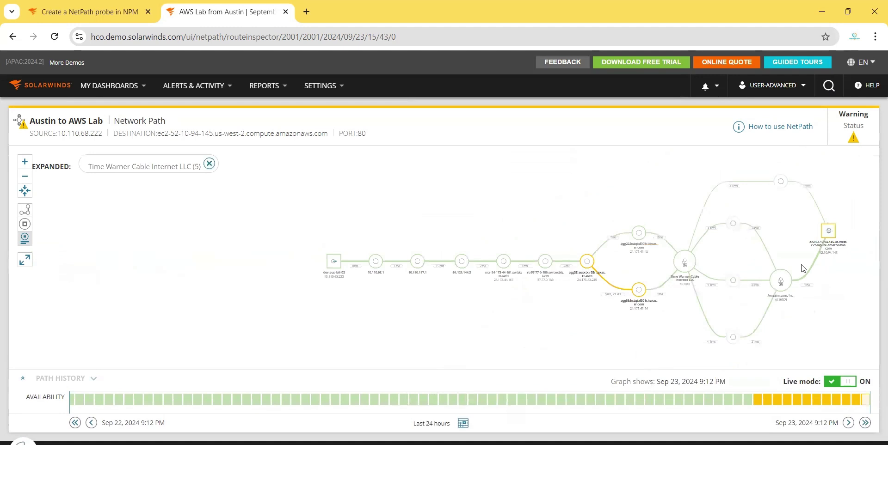
{"action": "left_click", "coordinate": [640, 293]}
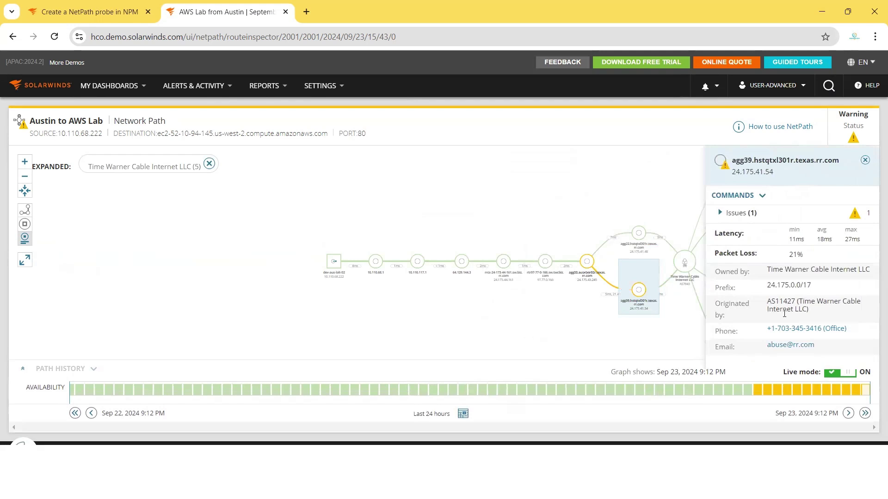
{"action": "mouse_move", "coordinate": [639, 294]}
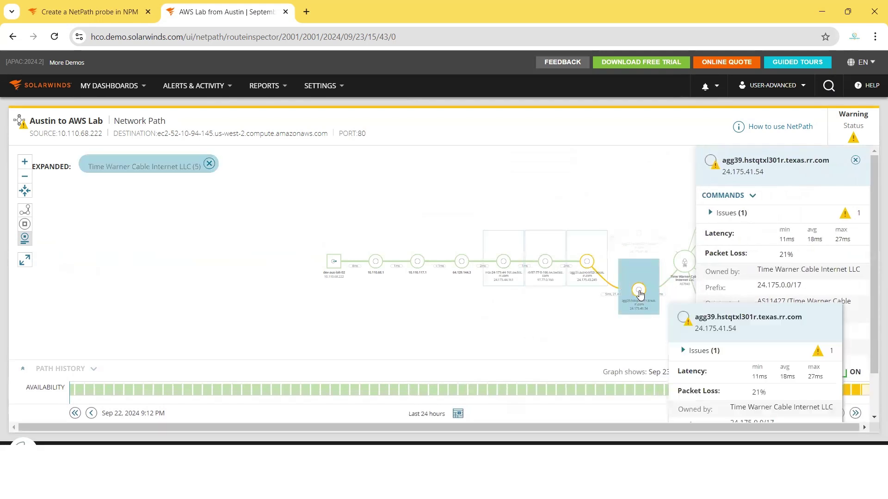
{"action": "left_click", "coordinate": [720, 212]}
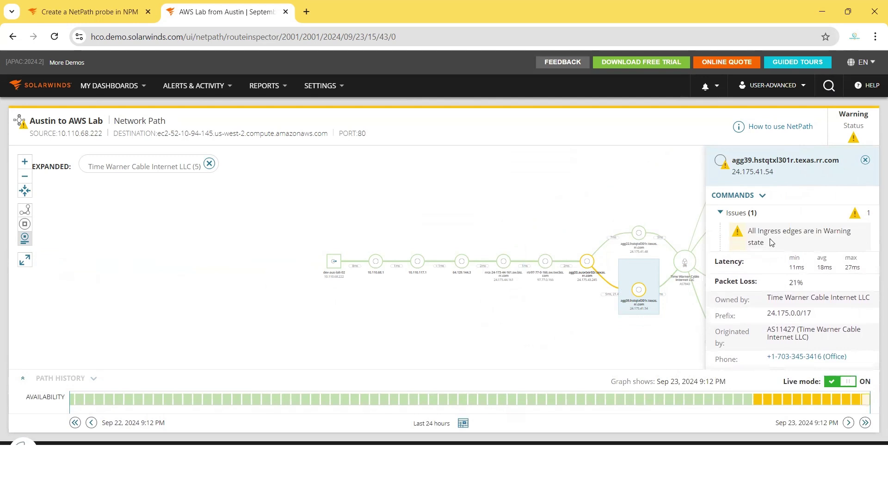
{"action": "left_click", "coordinate": [719, 212]}
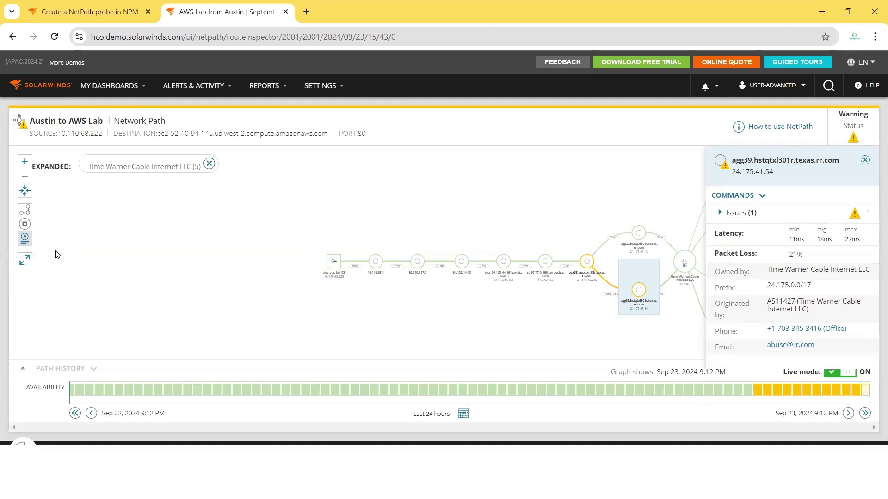
{"action": "mouse_move", "coordinate": [108, 86]}
{"action": "left_click", "coordinate": [865, 160]}
View the details of hop 64.129.144.3 on the path map.
{"action": "mouse_move", "coordinate": [712, 279]}
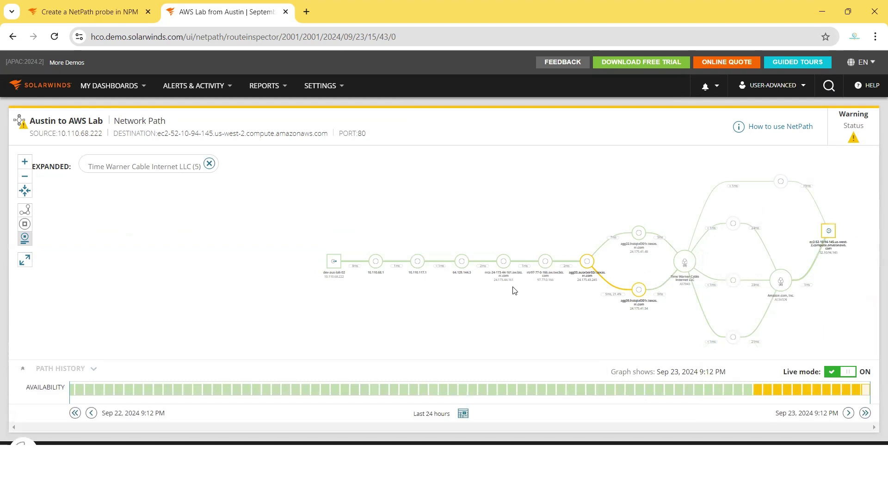
{"action": "mouse_move", "coordinate": [544, 268]}
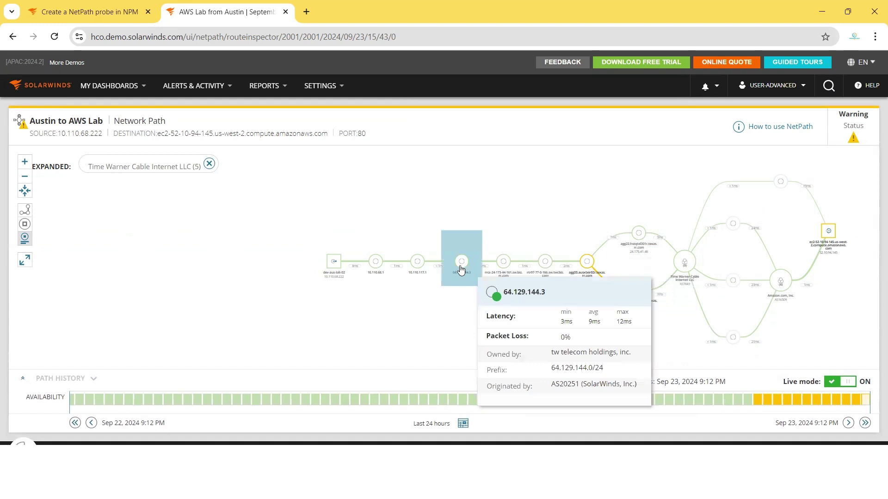
{"action": "left_click", "coordinate": [462, 270]}
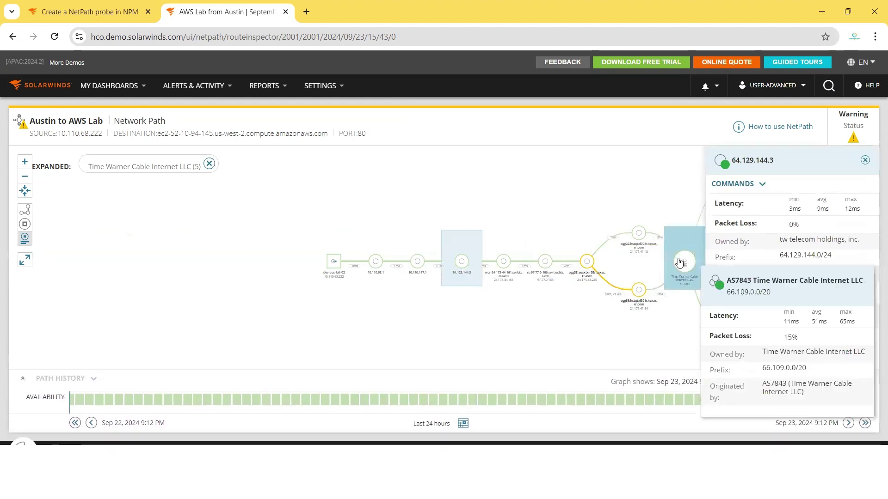
Expand the AS7843 Time Warner Cable Internet LLC group, and display the path map full screen without node details.
{"action": "left_click", "coordinate": [684, 262]}
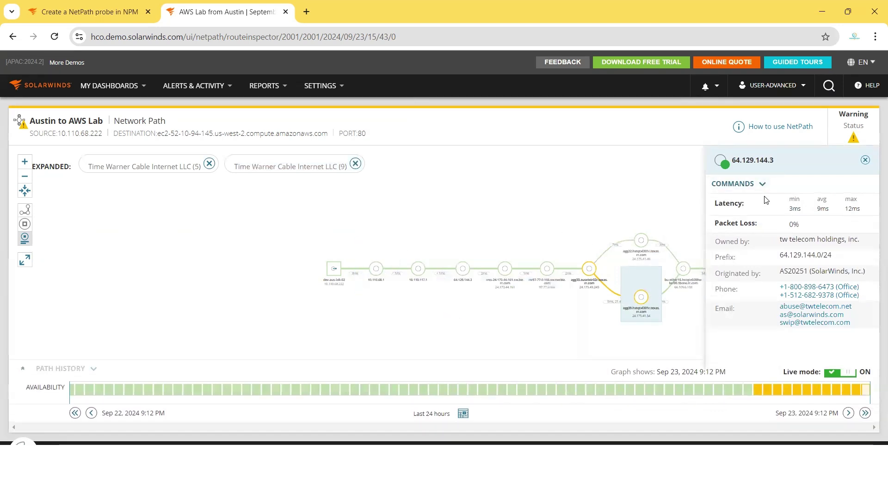
{"action": "left_click", "coordinate": [864, 161]}
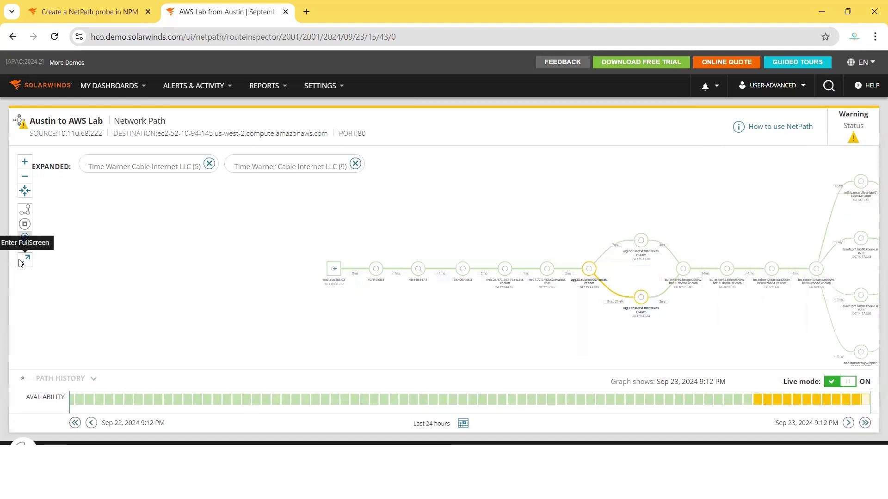
{"action": "left_click", "coordinate": [24, 260]}
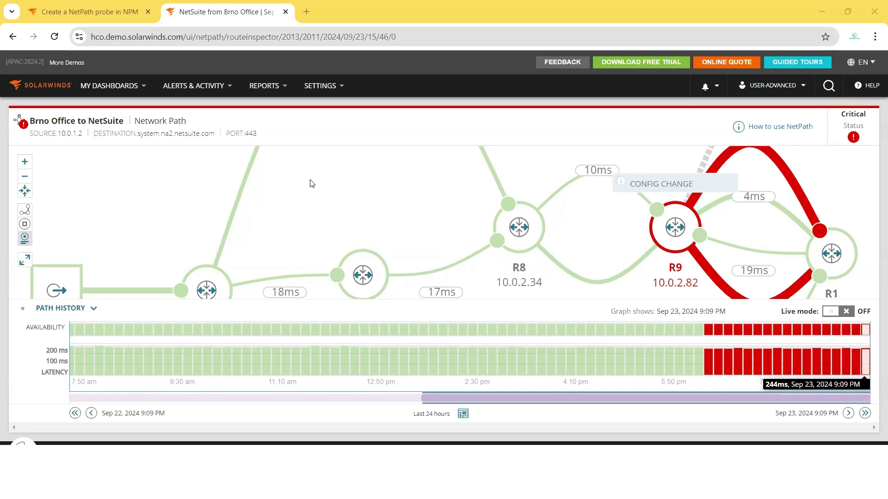
Go to the NetPath Services list and open the NetSuite path from Brno Office.
{"action": "left_click", "coordinate": [109, 86]}
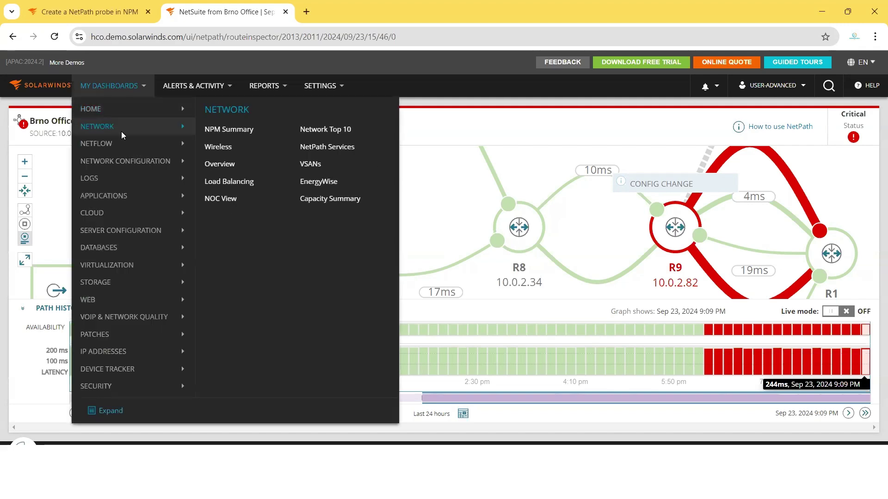
{"action": "left_click", "coordinate": [314, 146]}
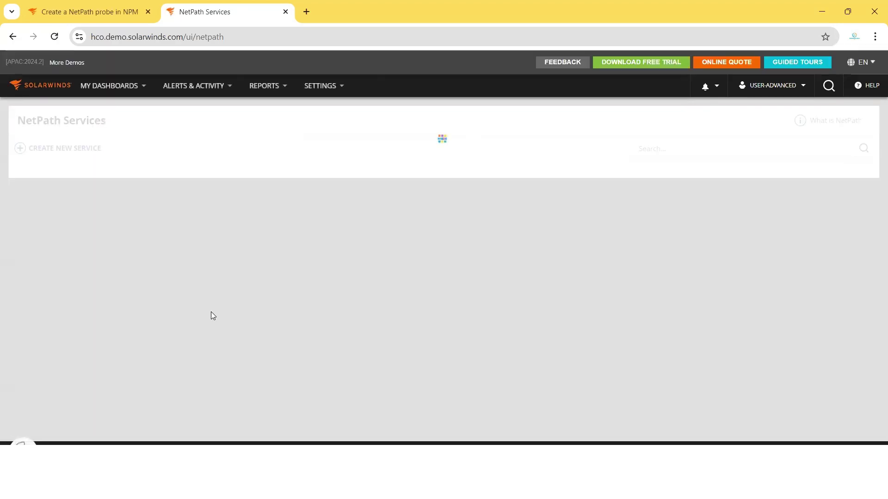
{"action": "scroll", "coordinate": [211, 316], "scroll_direction": "down", "scroll_amount": 3}
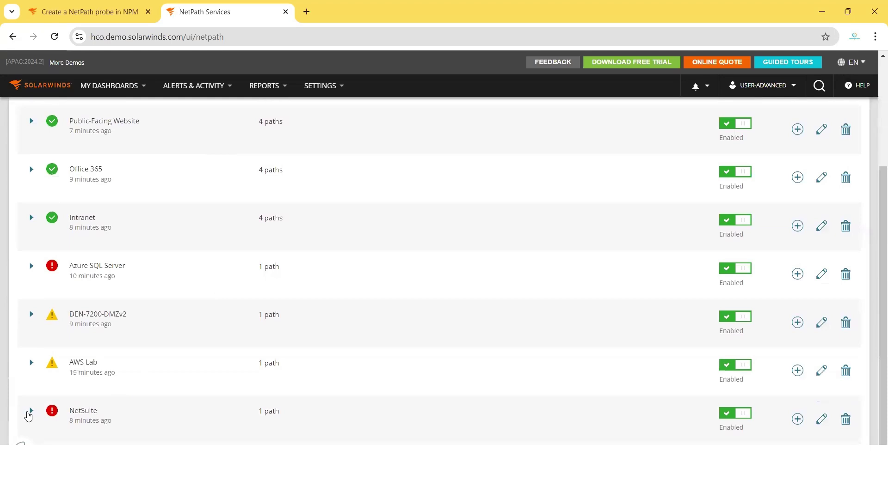
{"action": "left_click", "coordinate": [31, 411]}
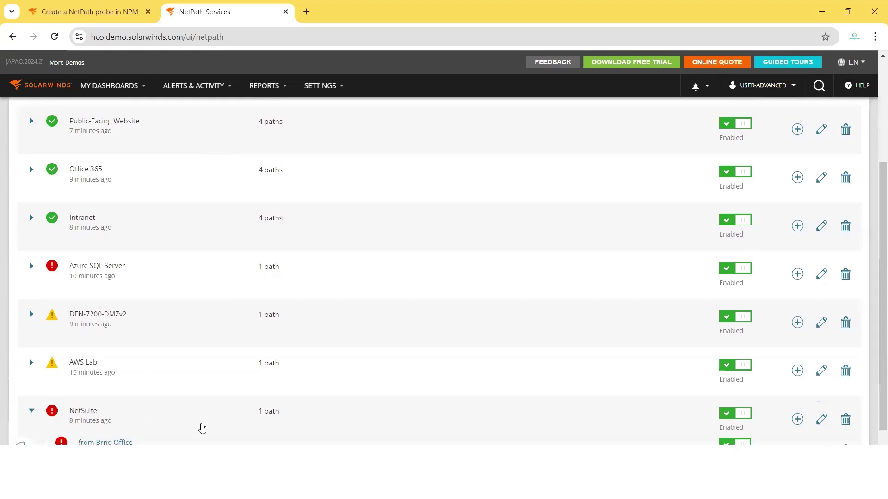
{"action": "scroll", "coordinate": [200, 426], "scroll_direction": "down", "scroll_amount": 1}
{"action": "left_click", "coordinate": [94, 395]}
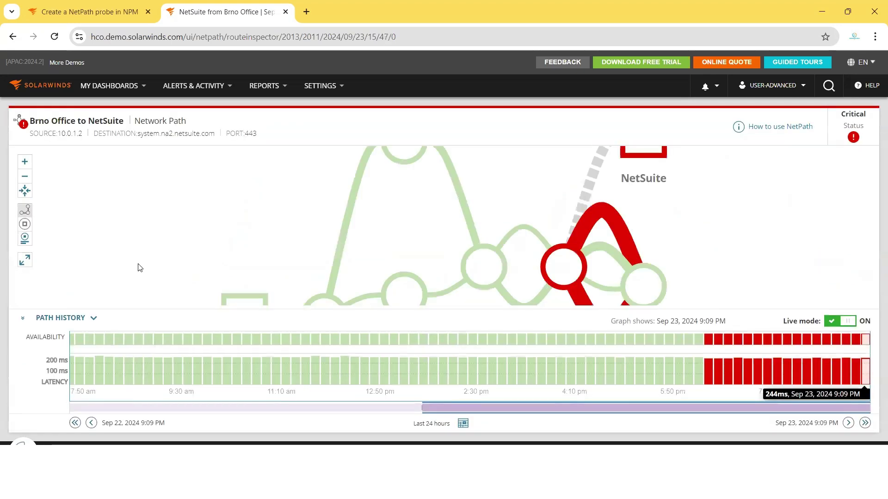
Show the Brno Office to NetSuite map full screen in its most detailed view and open router R9's details.
{"action": "mouse_move", "coordinate": [556, 263]}
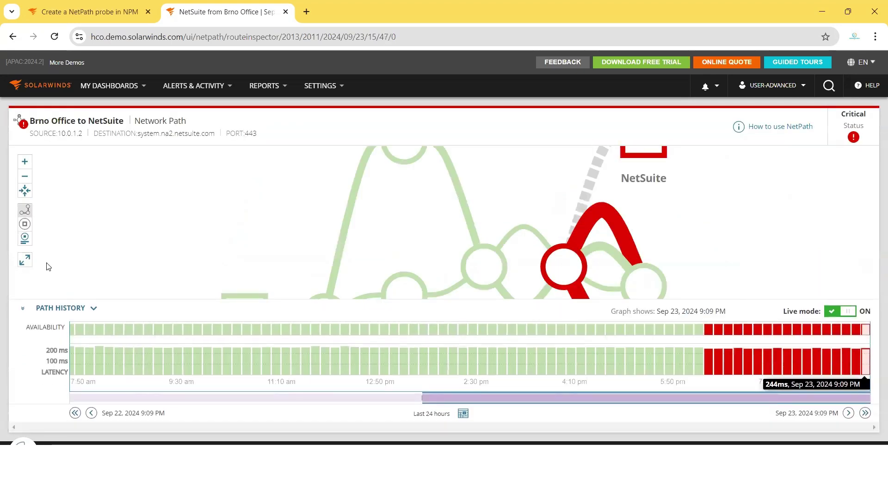
{"action": "left_click", "coordinate": [25, 238]}
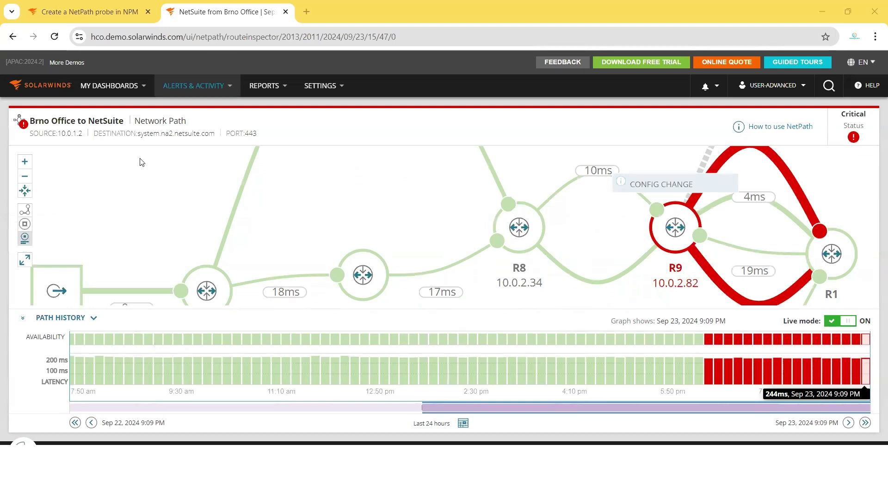
{"action": "left_click", "coordinate": [24, 260]}
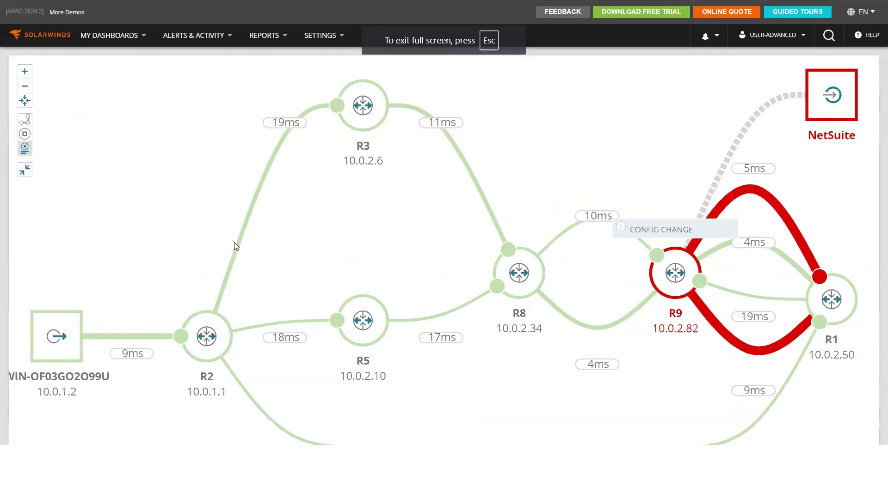
{"action": "left_click", "coordinate": [673, 274]}
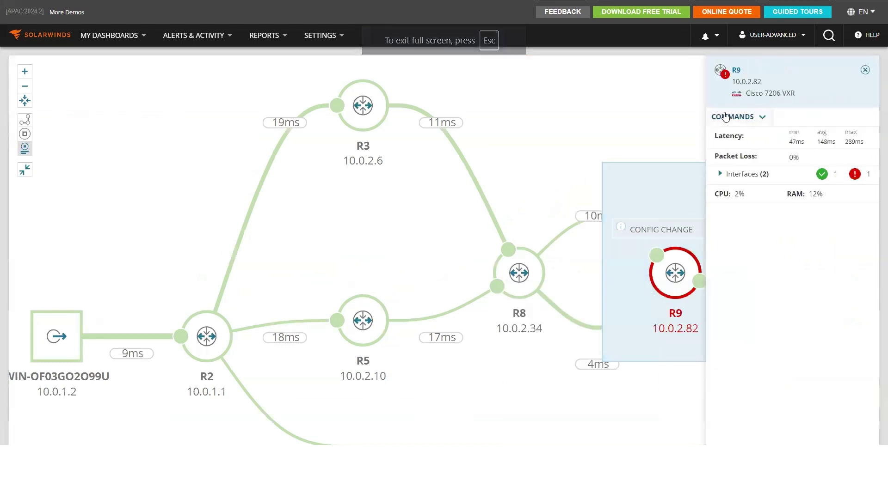
Open R9's config comparison and compare the current config with the Sep 21, 2024, 10:30 PM version.
{"action": "left_click", "coordinate": [725, 116]}
{"action": "left_click", "coordinate": [735, 194]}
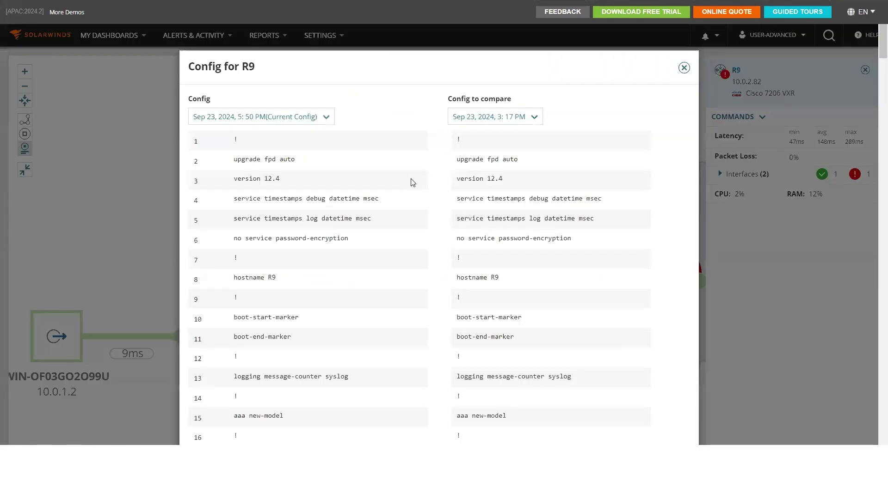
{"action": "left_click", "coordinate": [501, 116]}
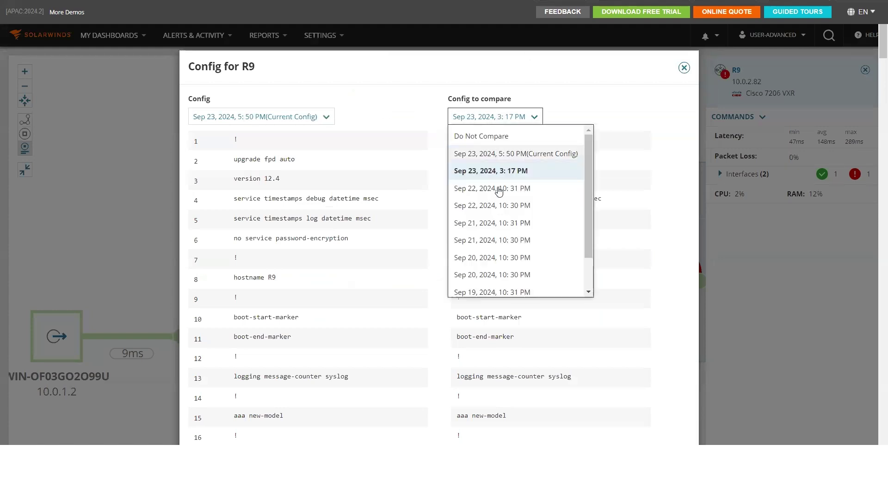
{"action": "left_click", "coordinate": [501, 224]}
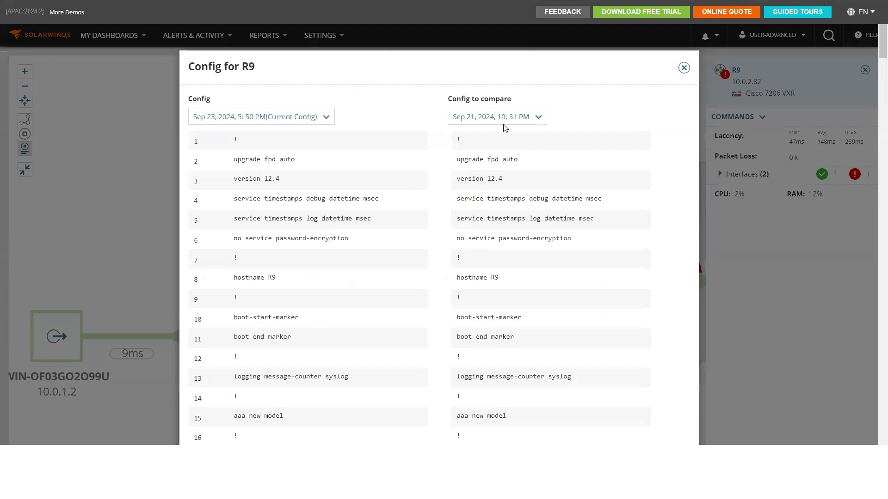
{"action": "left_click", "coordinate": [503, 124]}
{"action": "scroll", "coordinate": [509, 257], "scroll_direction": "down", "scroll_amount": 1}
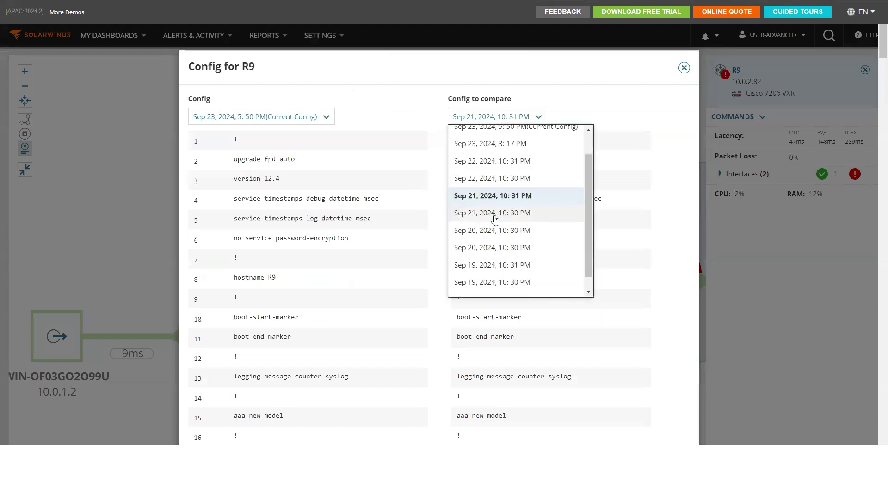
{"action": "left_click", "coordinate": [496, 215]}
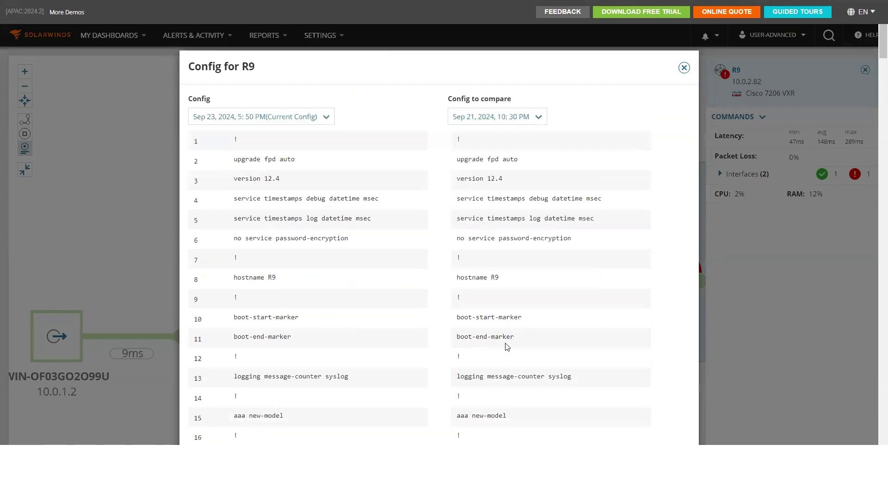
Look through R9's two configs for differing lines, and highlight the ip route 208.46.212.0 entry in the current config.
{"action": "scroll", "coordinate": [508, 347], "scroll_direction": "down", "scroll_amount": 3}
{"action": "scroll", "coordinate": [507, 347], "scroll_direction": "down", "scroll_amount": 20}
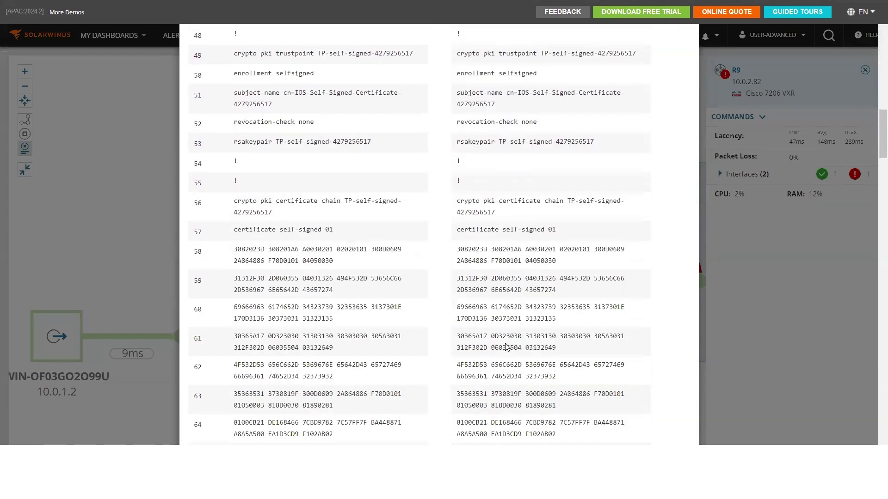
{"action": "scroll", "coordinate": [508, 347], "scroll_direction": "down", "scroll_amount": 20}
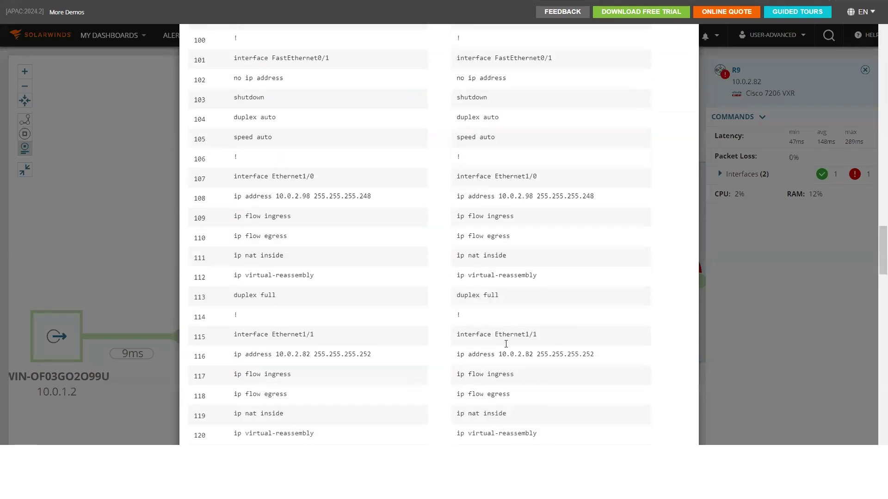
{"action": "scroll", "coordinate": [507, 347], "scroll_direction": "down", "scroll_amount": 5}
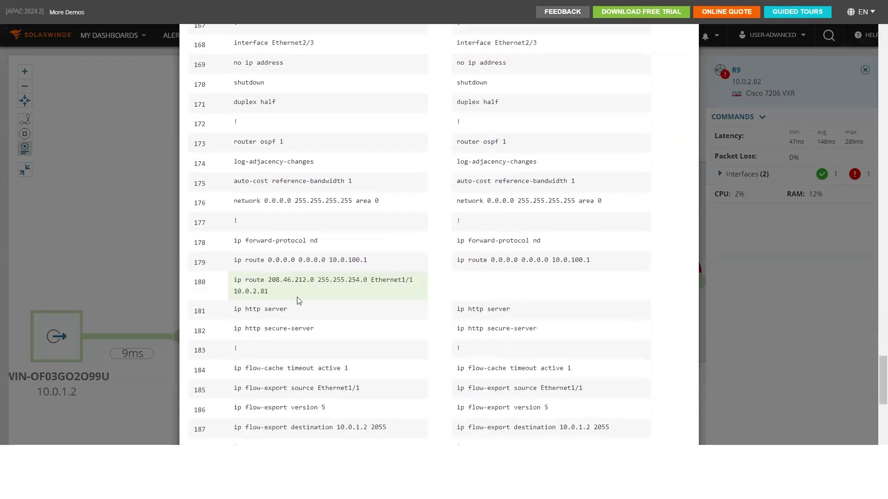
{"action": "left_click_drag", "start_coordinate": [266, 291], "coordinate": [227, 285]}
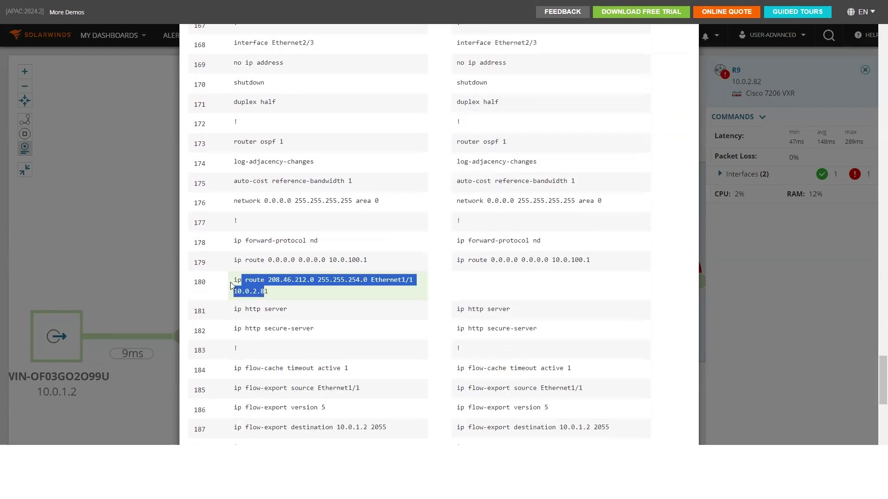
{"action": "left_click", "coordinate": [493, 290]}
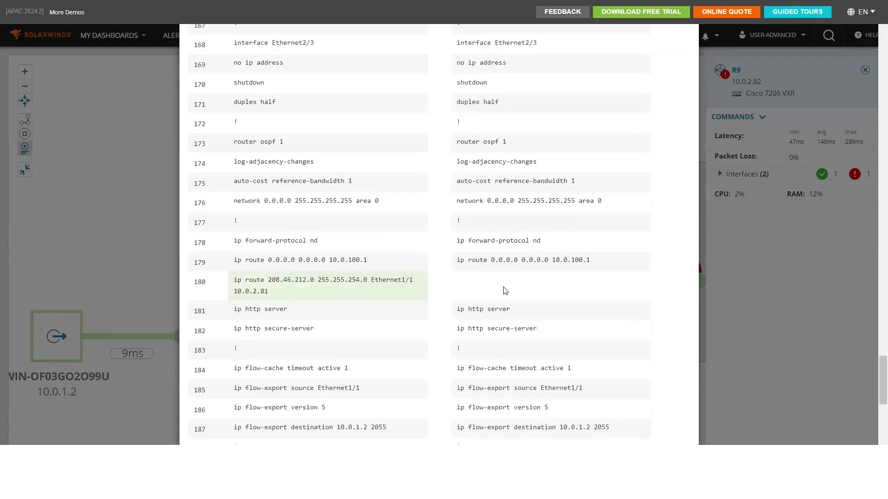
Review the remaining lines of R9's config comparison back up to the beginning, and close it.
{"action": "scroll", "coordinate": [505, 290], "scroll_direction": "up", "scroll_amount": 20}
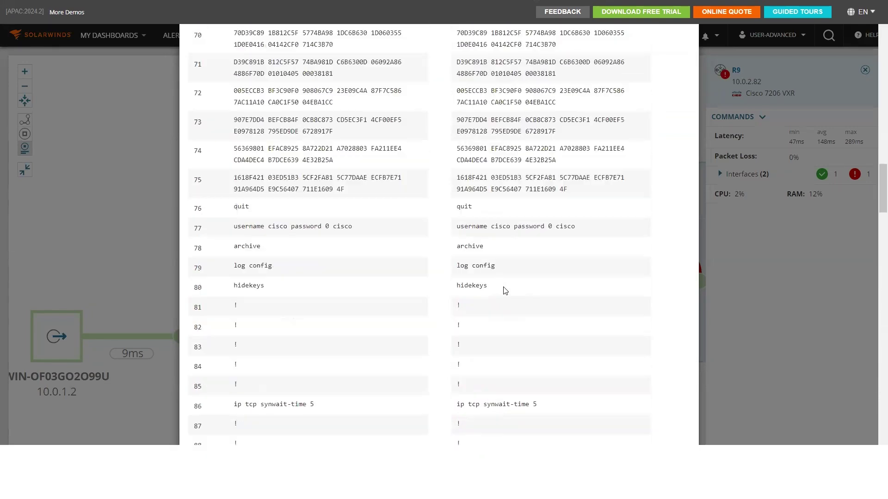
{"action": "scroll", "coordinate": [505, 290], "scroll_direction": "up", "scroll_amount": 3}
{"action": "scroll", "coordinate": [505, 291], "scroll_direction": "down", "scroll_amount": 20}
{"action": "scroll", "coordinate": [505, 290], "scroll_direction": "up", "scroll_amount": 20}
{"action": "scroll", "coordinate": [584, 56], "scroll_direction": "up", "scroll_amount": 20}
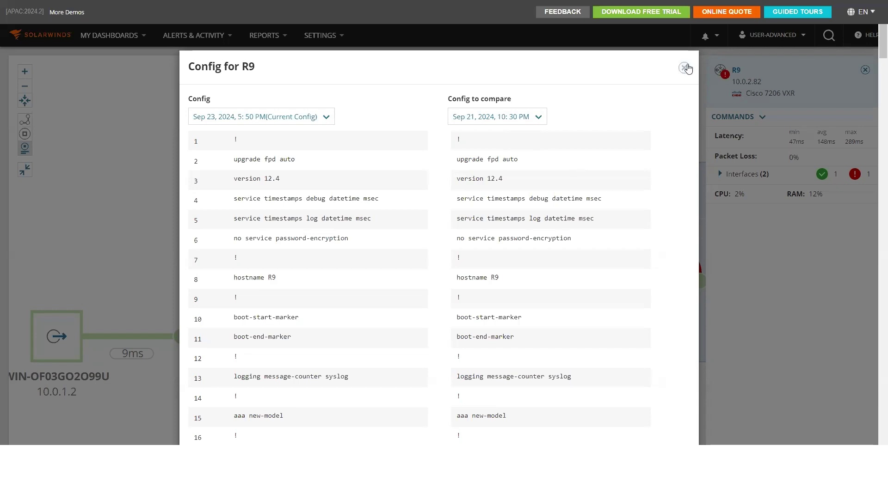
{"action": "left_click", "coordinate": [684, 68]}
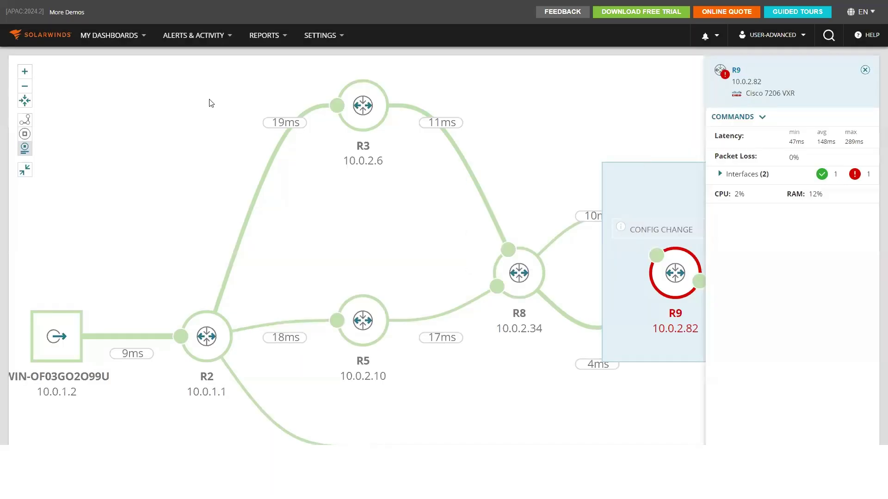
Return to the NetPath Services list from R9's path map.
{"action": "left_click", "coordinate": [118, 37]}
{"action": "mouse_move", "coordinate": [122, 76]}
{"action": "left_click", "coordinate": [327, 96]}
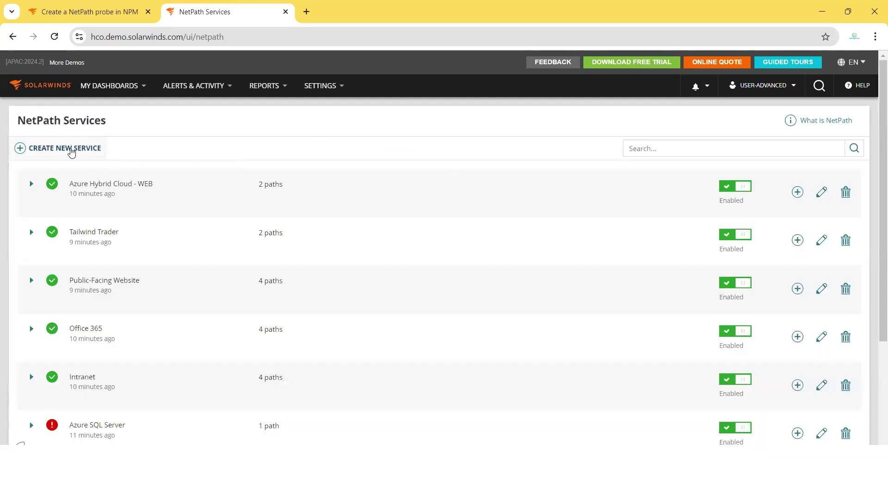
{"action": "left_click", "coordinate": [72, 149]}
{"action": "left_click", "coordinate": [314, 215]}
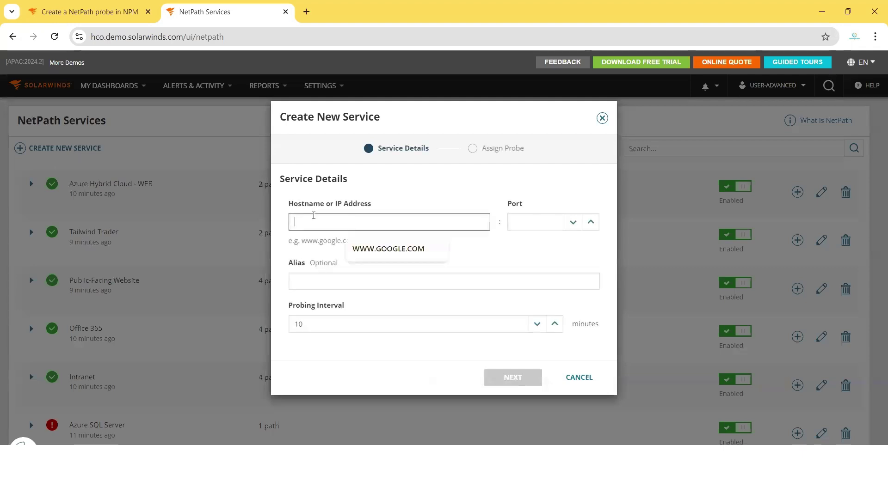
{"action": "left_click", "coordinate": [390, 249]}
{"action": "left_click", "coordinate": [526, 219]}
{"action": "type", "text": "443"}
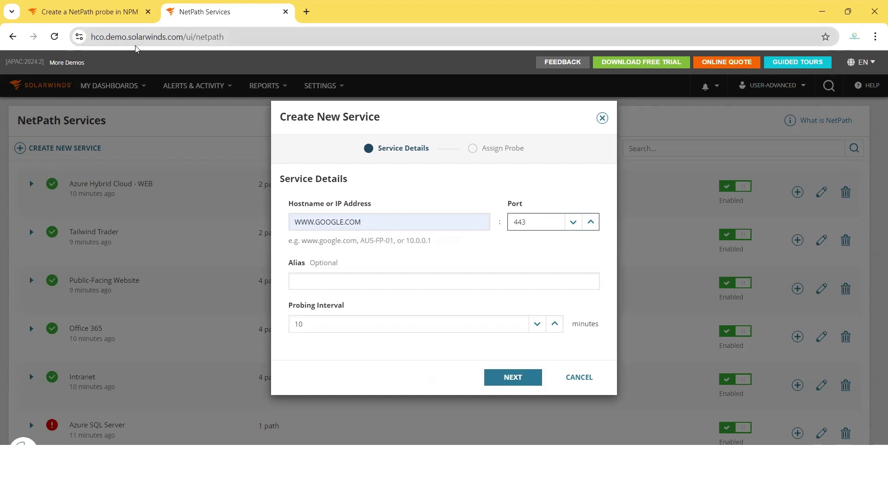
{"action": "left_click", "coordinate": [421, 274]}
{"action": "type", "text": "Google"}
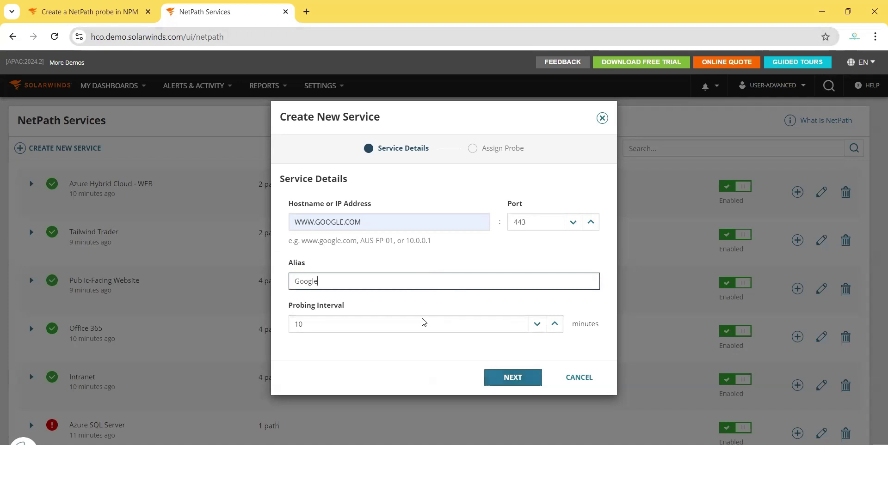
Create the Google service with the 10-minute probing interval and the NOCSWOAPE01VS probe, and dismiss the online demo notice.
{"action": "left_click_drag", "start_coordinate": [294, 222], "coordinate": [372, 229]}
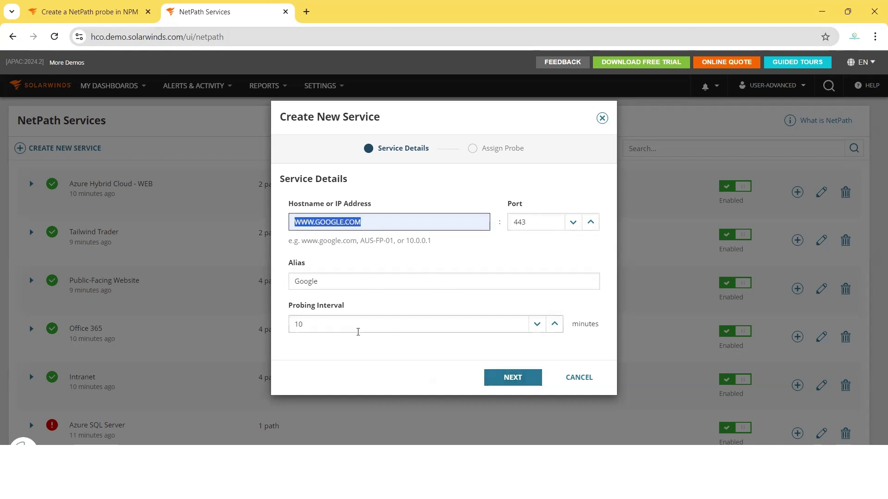
{"action": "left_click", "coordinate": [298, 331]}
{"action": "left_click_drag", "start_coordinate": [298, 331], "coordinate": [258, 328]}
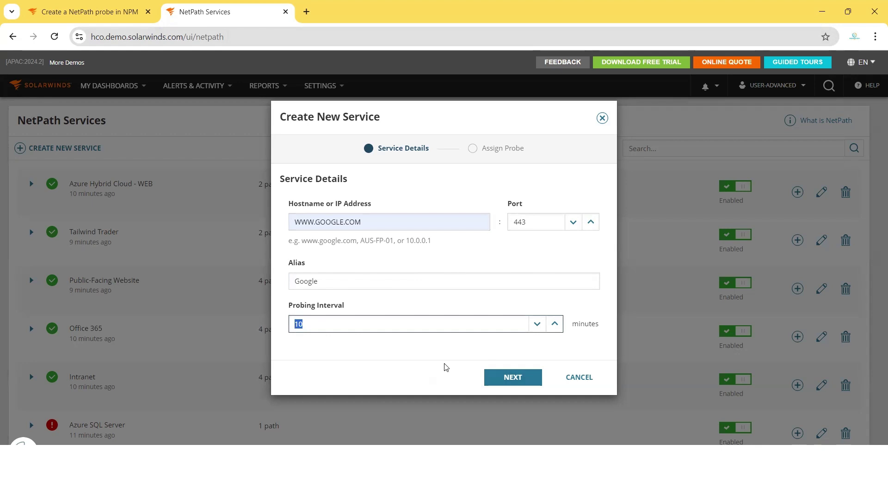
{"action": "left_click", "coordinate": [512, 378]}
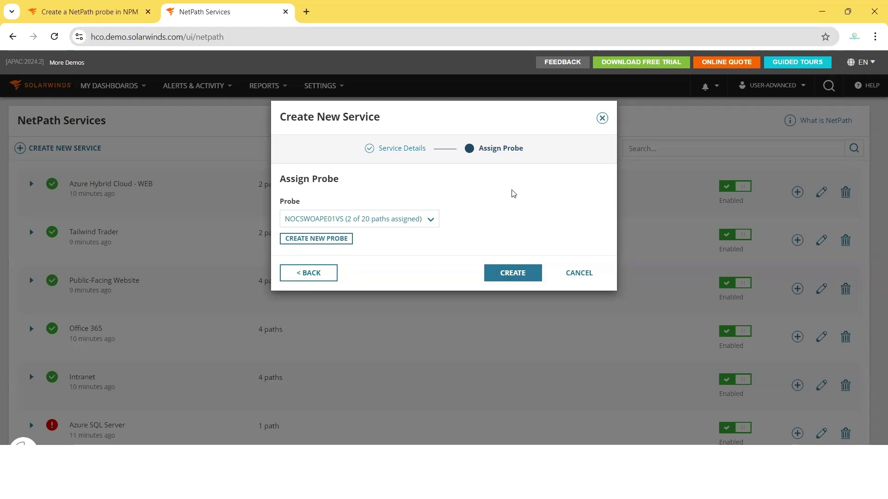
{"action": "left_click", "coordinate": [513, 272]}
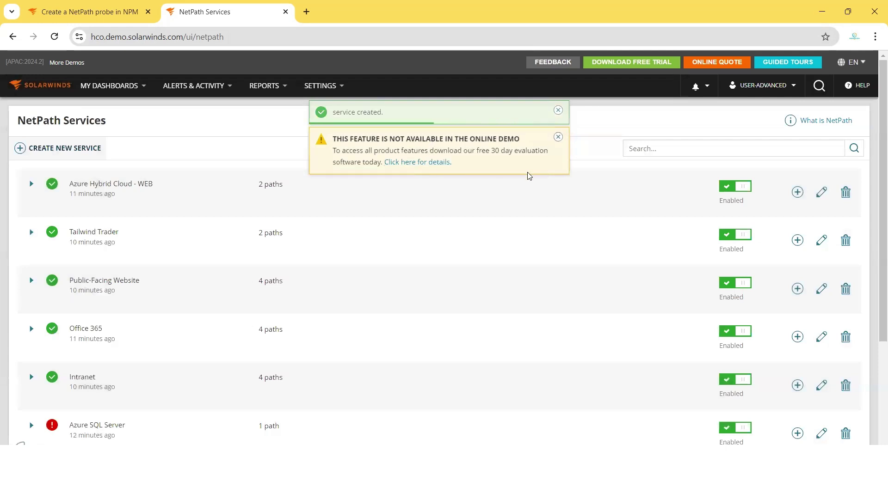
{"action": "left_click", "coordinate": [558, 137]}
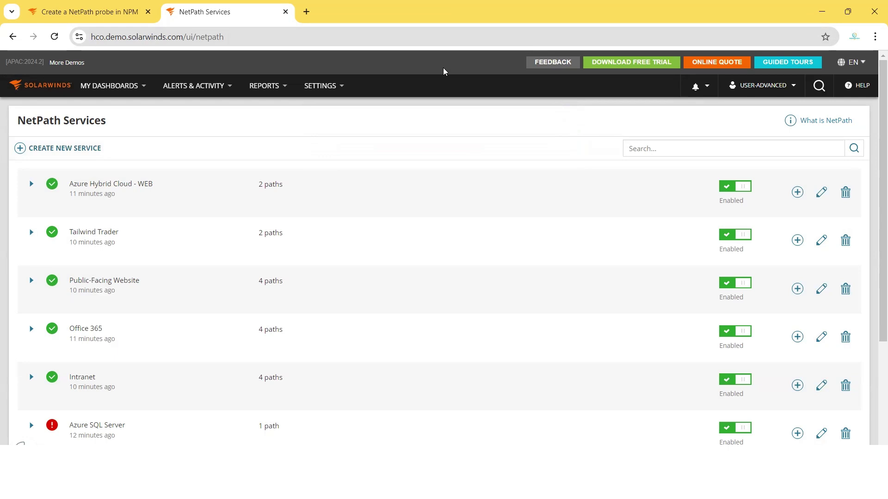